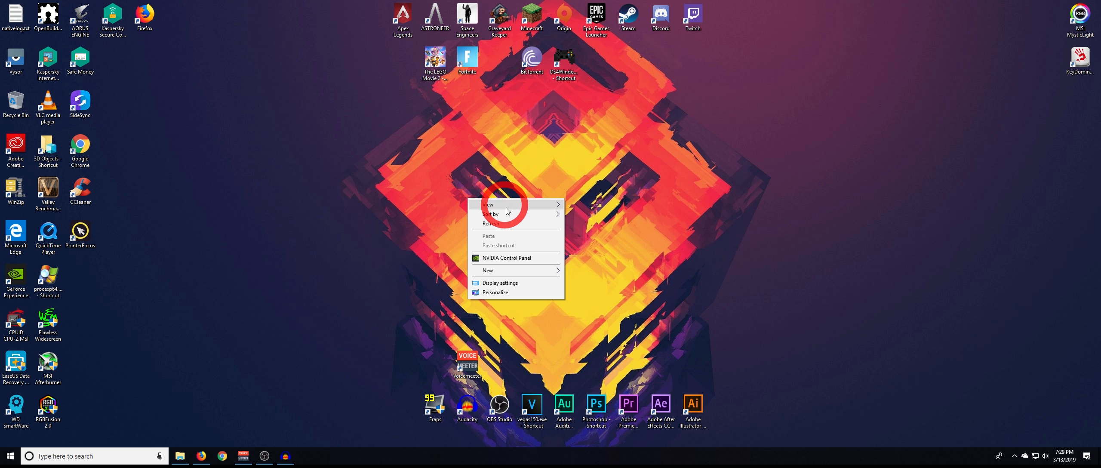
- Open the program-specific 3D settings in NVIDIA Control Panel and start browsing for a program file to add
left_click(504, 260)
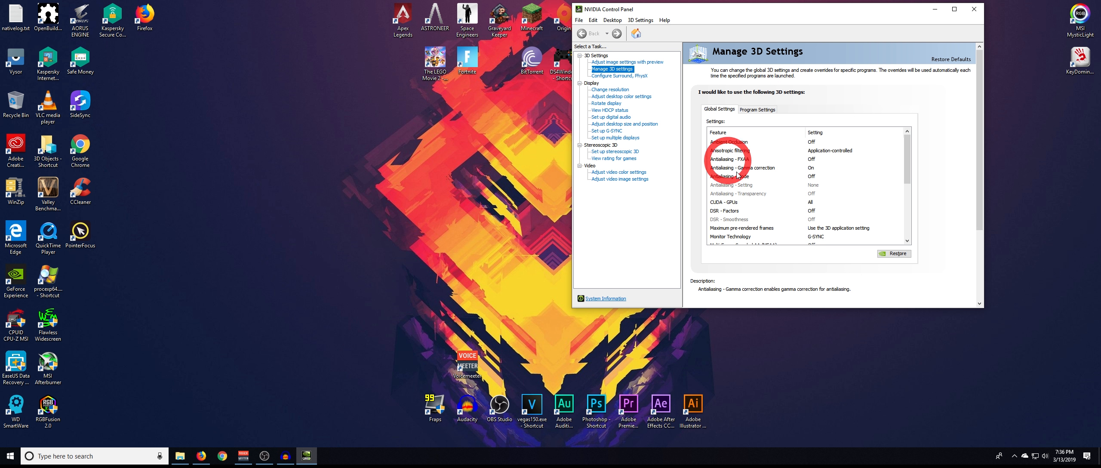
left_click(757, 110)
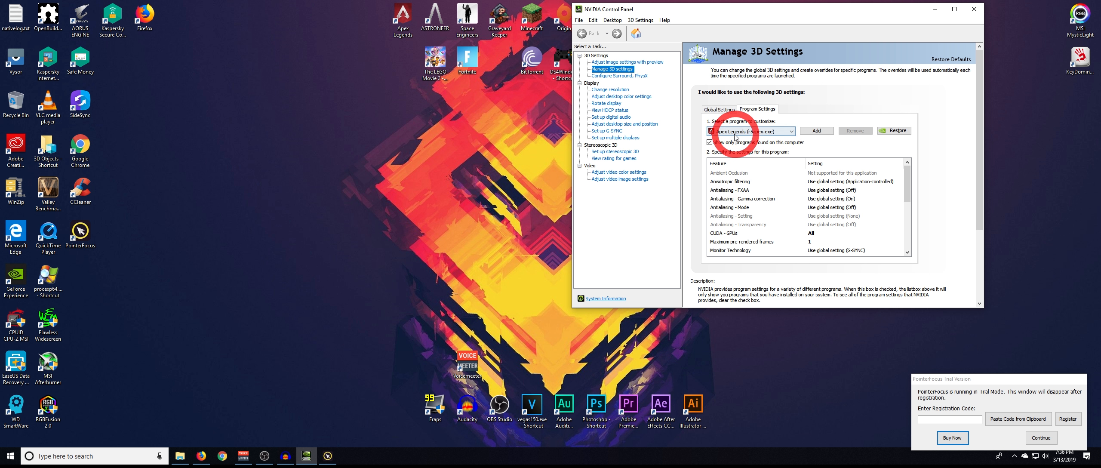
left_click(814, 131)
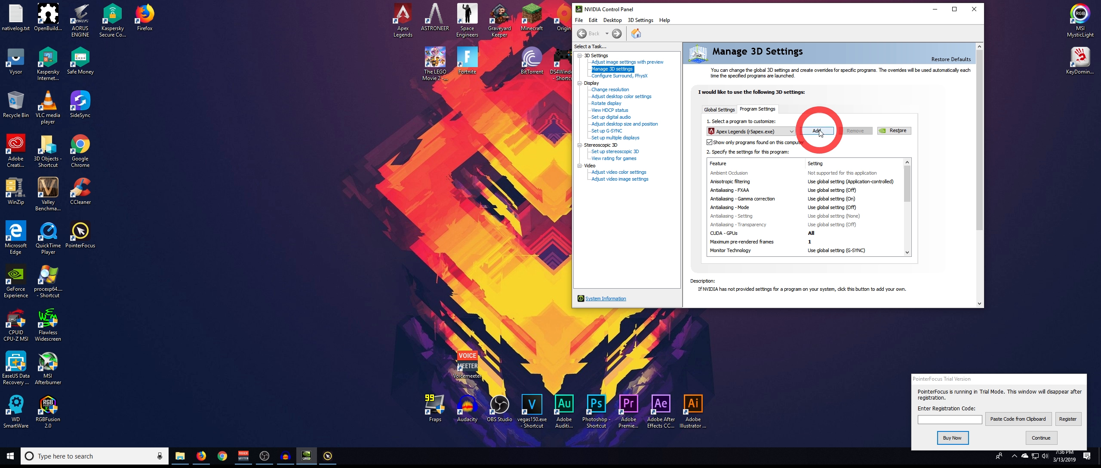
left_click(816, 131)
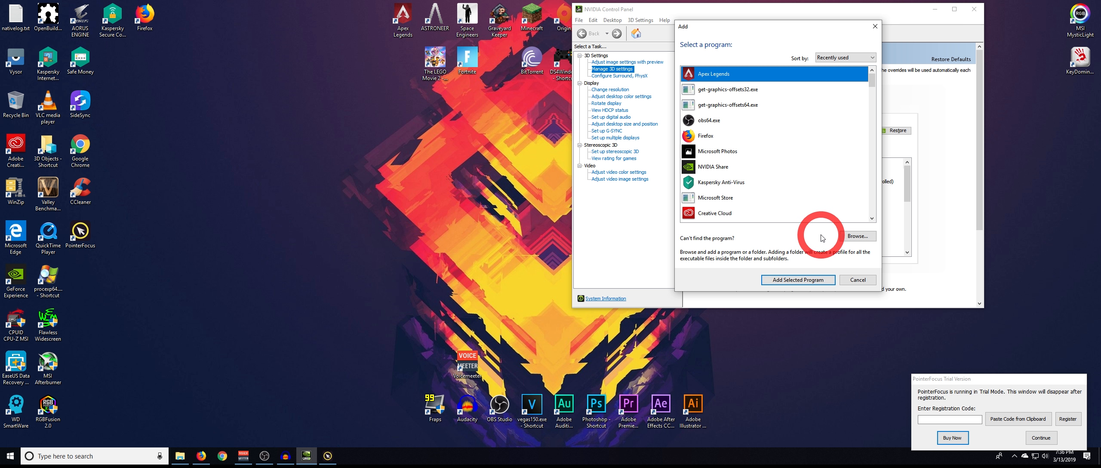
left_click(858, 236)
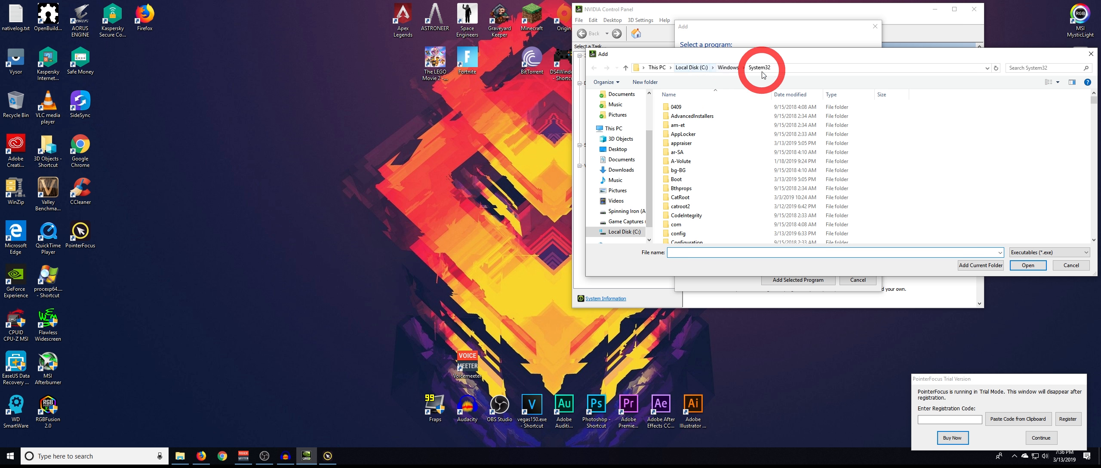
- Open the file location of the Apex Legends desktop shortcut and move that folder window clear of the browse dialog
right_click(407, 21)
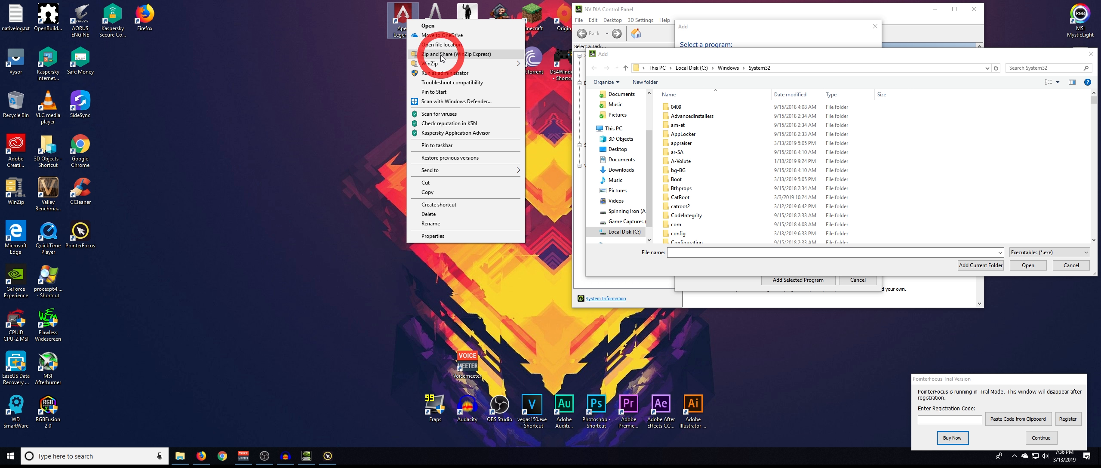
left_click(435, 45)
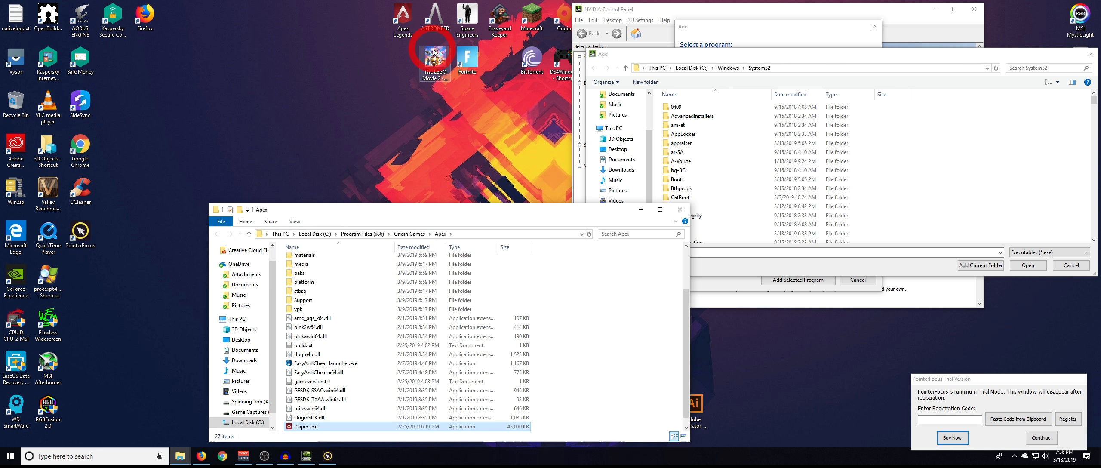
left_click_drag(476, 207, 442, 145)
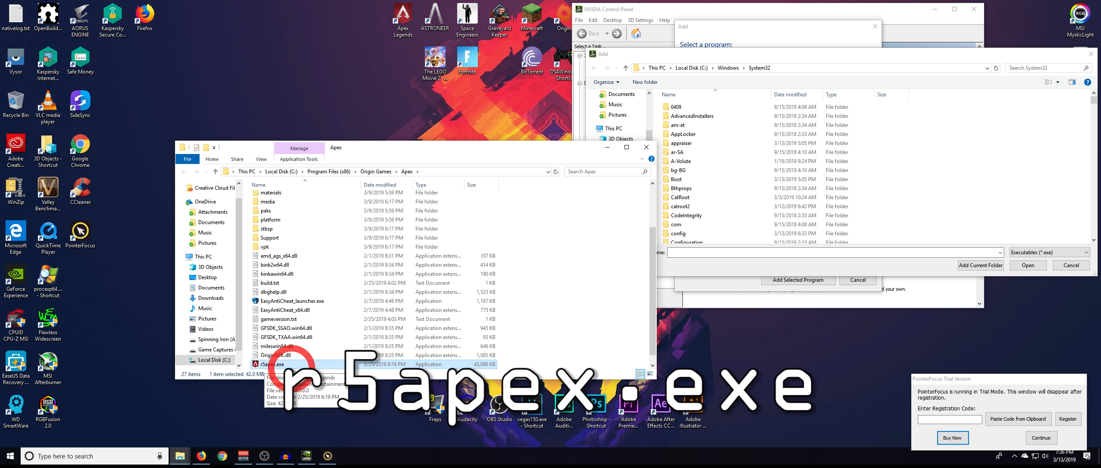
left_click_drag(542, 151, 398, 157)
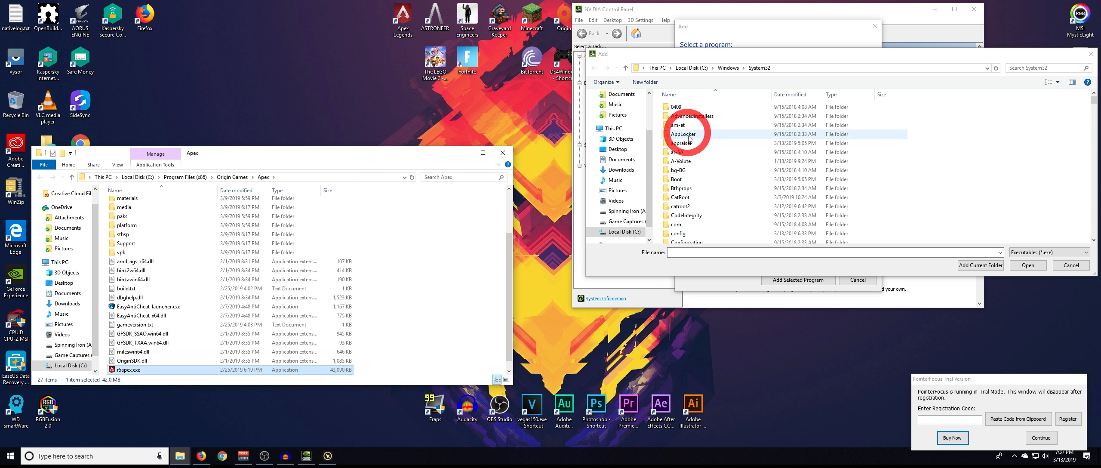
- Add r5apex.exe from C:\Program Files (x86)\Origin Games\Apex as the program to customize
left_click(625, 232)
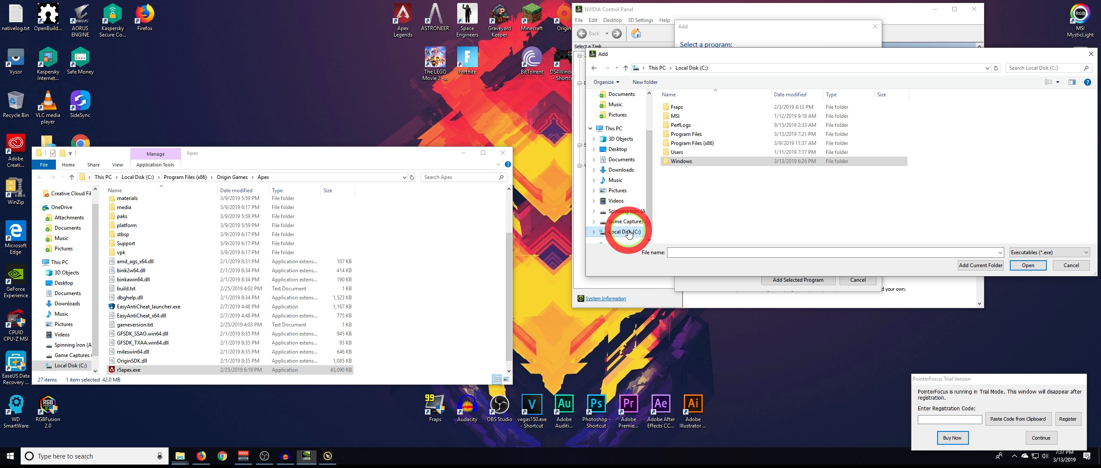
double_click(686, 143)
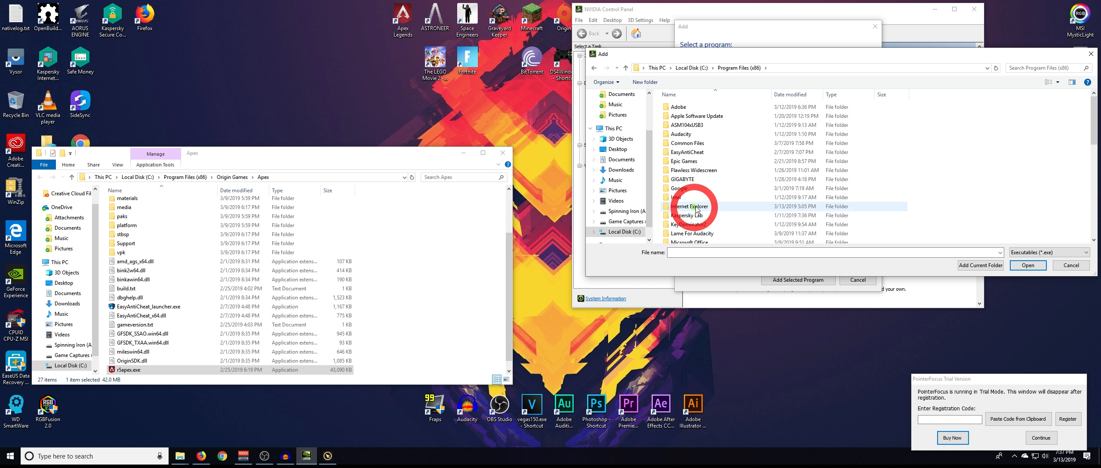
scroll(731, 203, "down", 3)
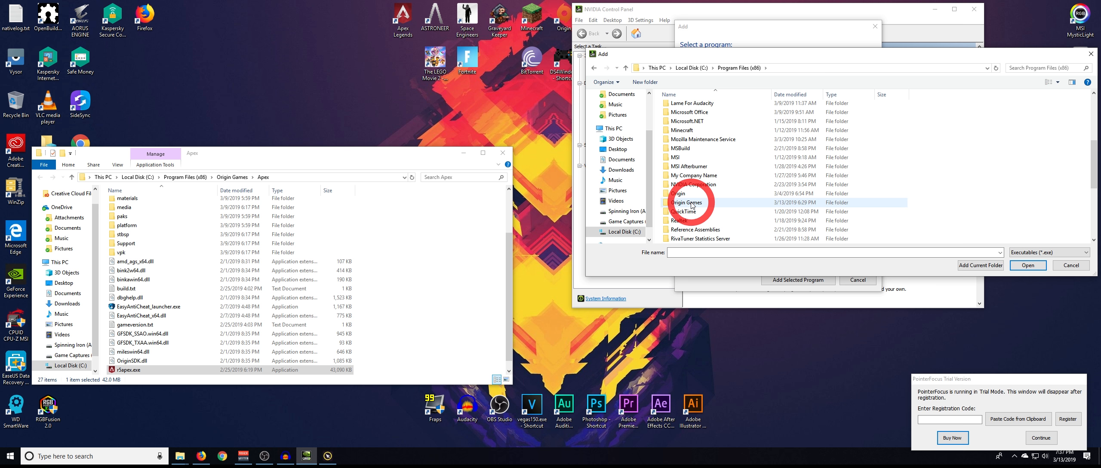
double_click(691, 204)
double_click(675, 108)
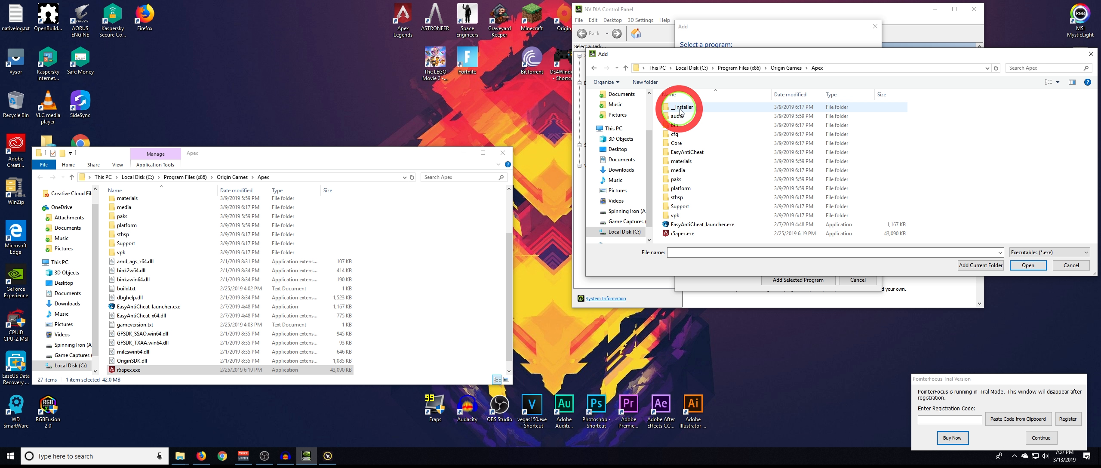
left_click(688, 234)
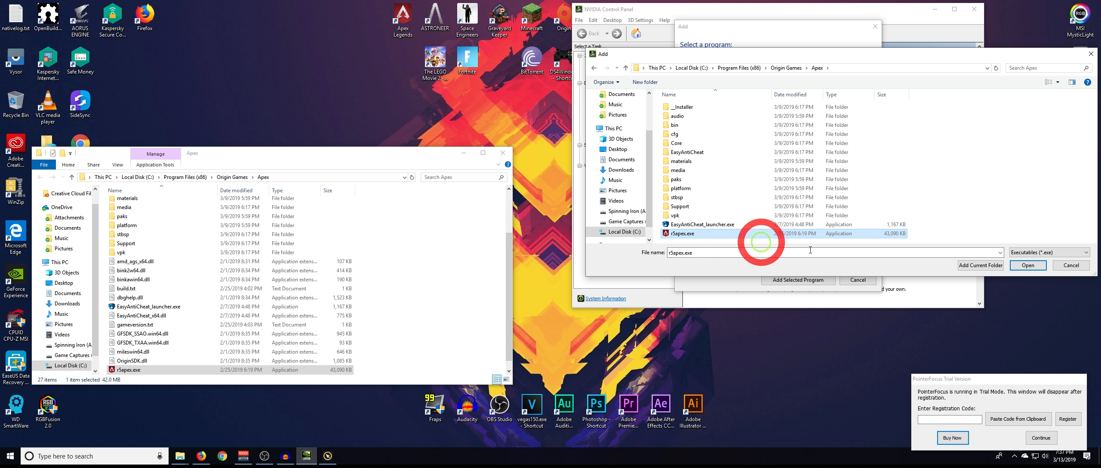
left_click(1027, 266)
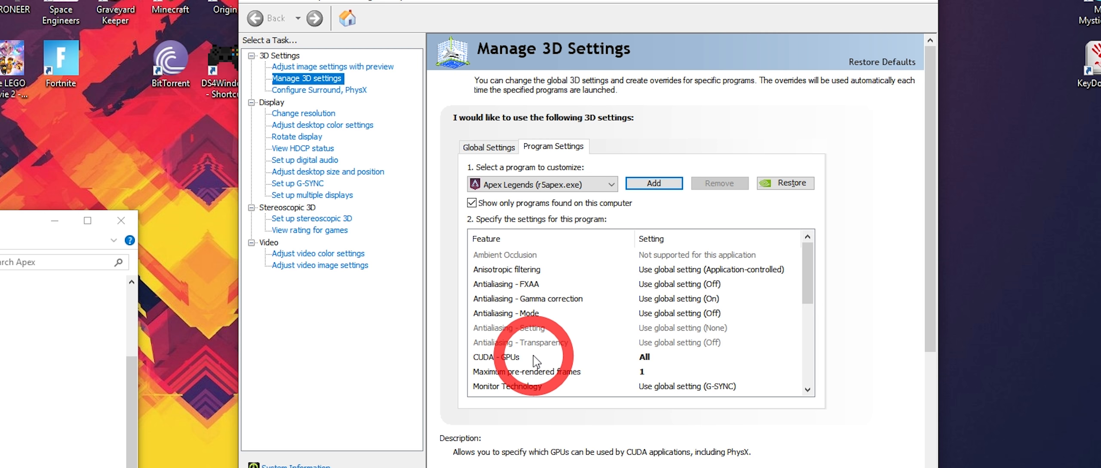
- For Apex Legends, have CUDA use the GeForce RTX 2070 and set maximum pre-rendered frames to 1
left_click(518, 359)
left_click(750, 358)
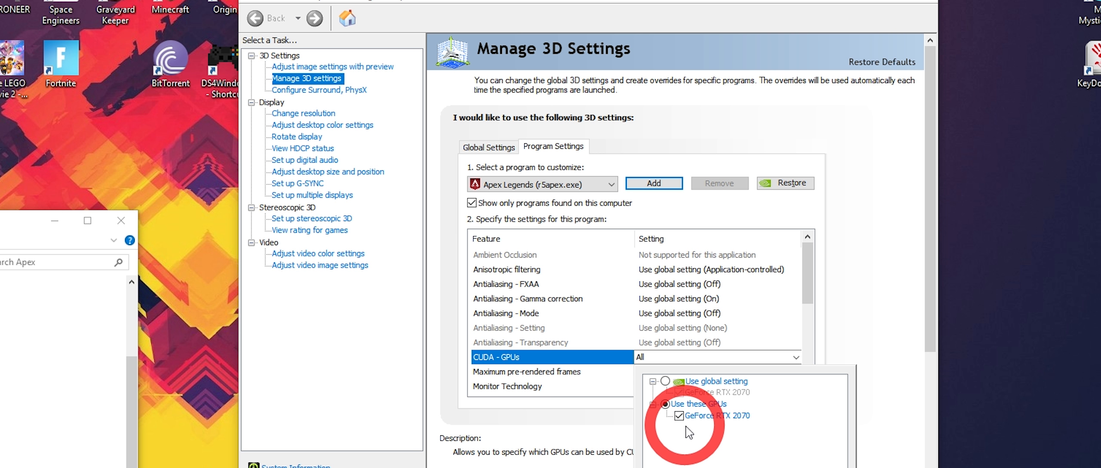
left_click(705, 467)
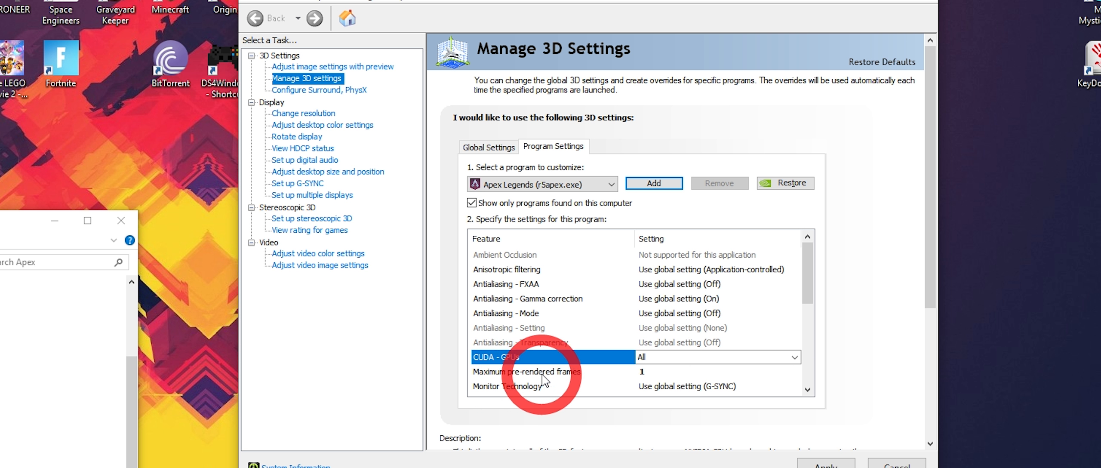
left_click(679, 372)
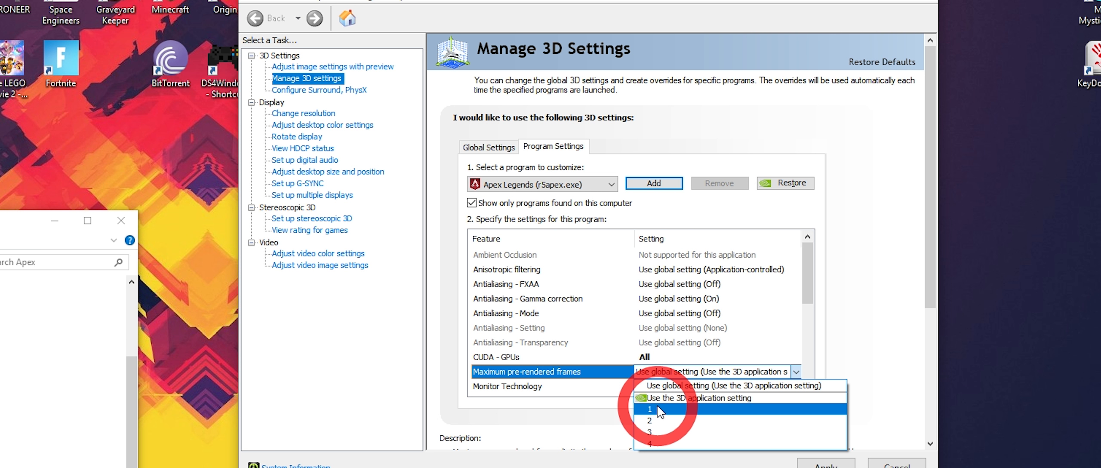
left_click(657, 408)
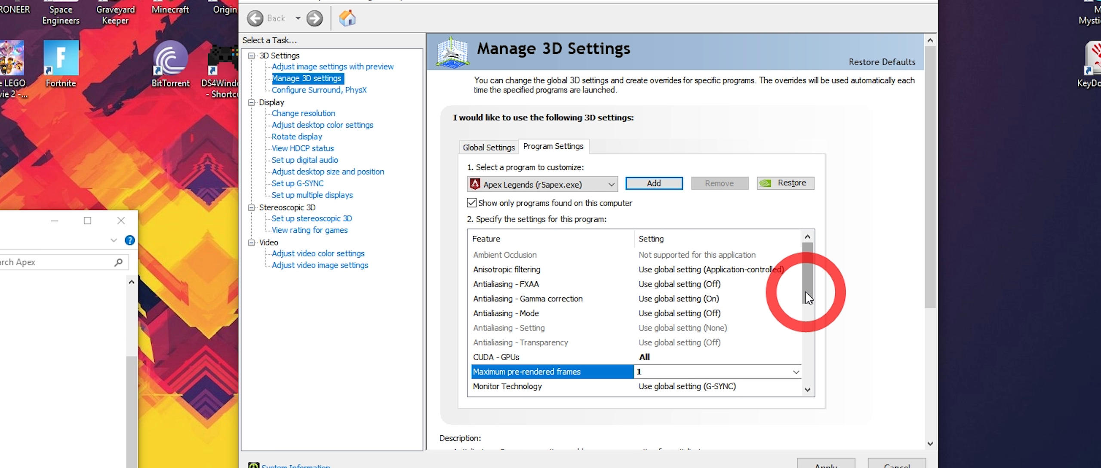
- Set the OpenGL rendering GPU to GeForce RTX 2070 and the power management mode to Prefer maximum performance
left_click_drag(806, 296, 807, 325)
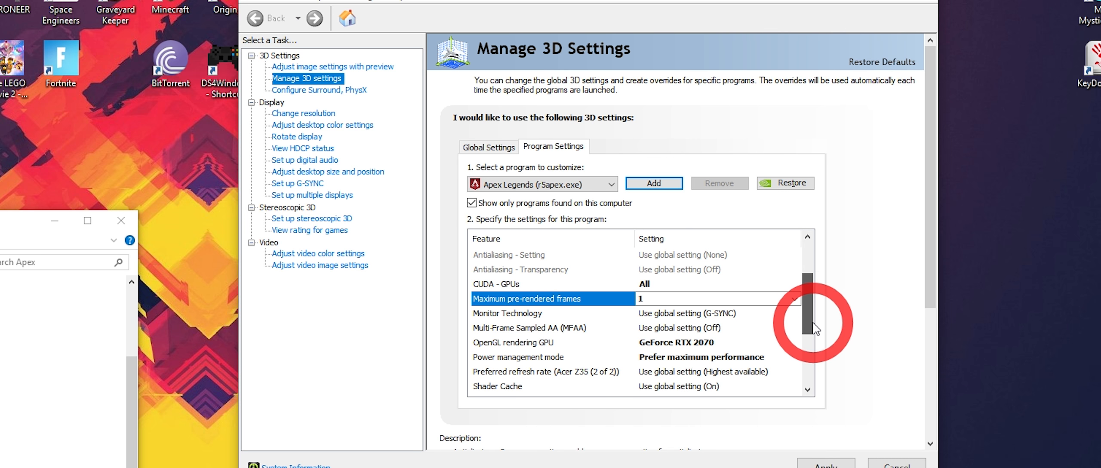
left_click(546, 344)
left_click(665, 344)
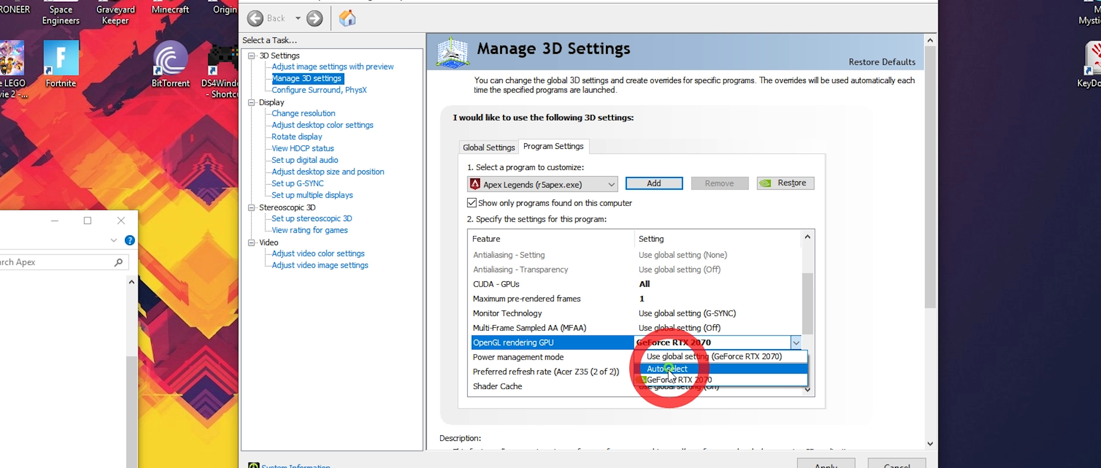
left_click(671, 380)
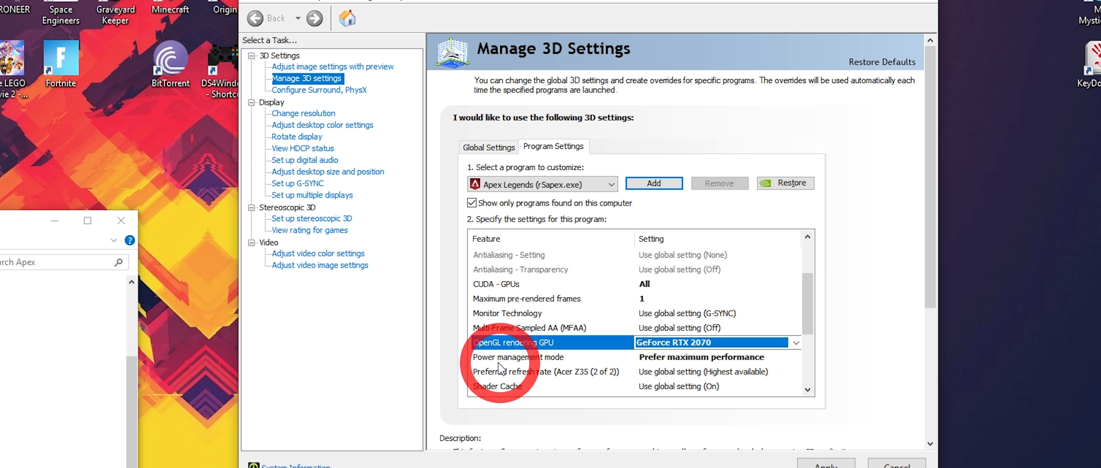
left_click(516, 357)
left_click(677, 360)
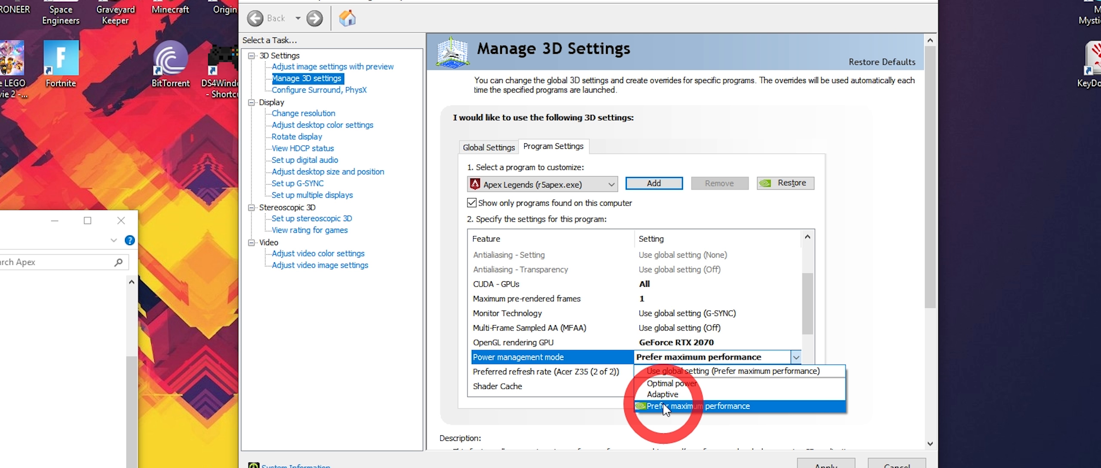
left_click(614, 419)
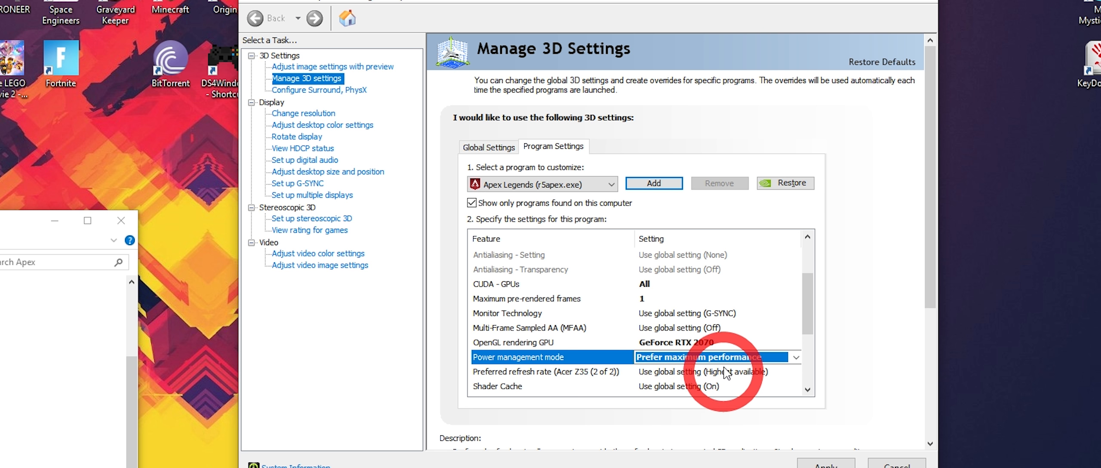
- Set vertical sync to Off and Virtual Reality pre-rendered frames to 1 for Apex Legends
left_click_drag(807, 306, 809, 365)
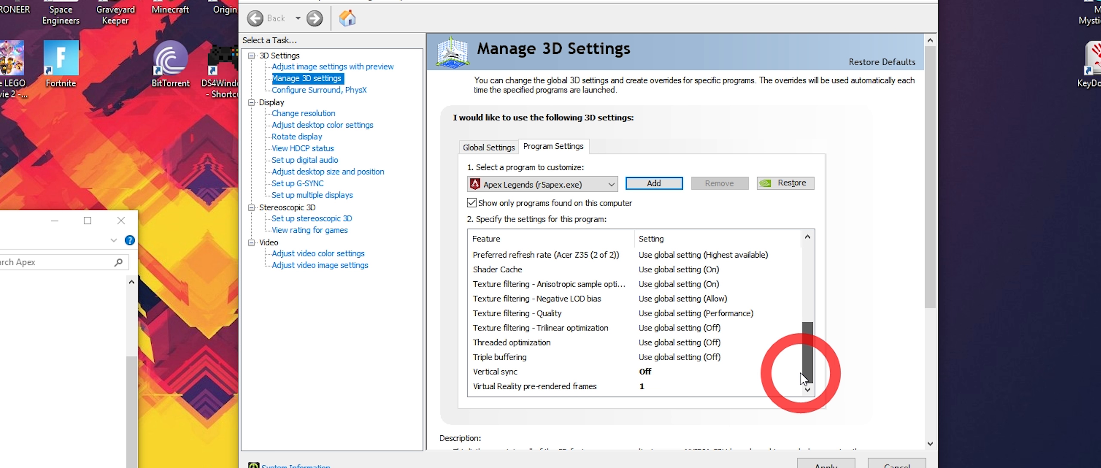
left_click(508, 372)
left_click(643, 372)
left_click(645, 372)
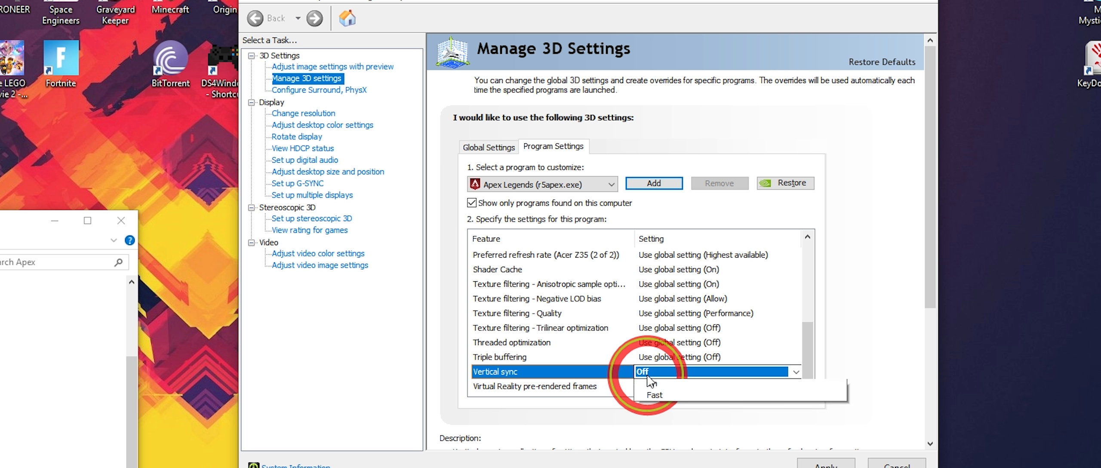
left_click(645, 415)
left_click(552, 420)
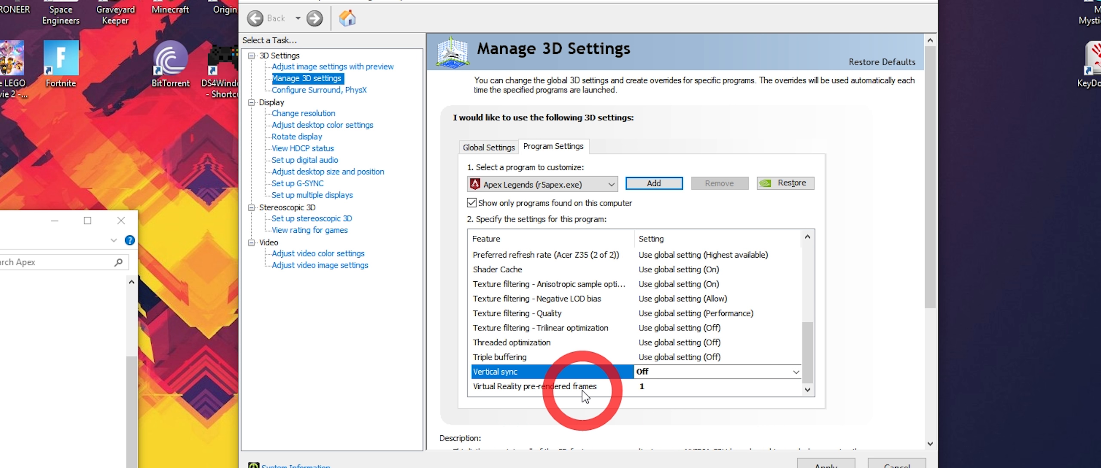
left_click(666, 386)
left_click(653, 417)
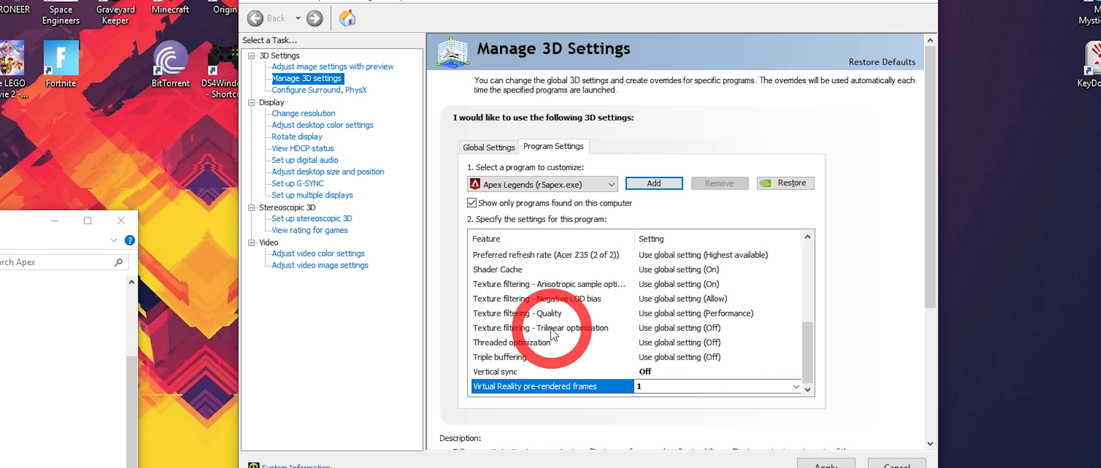
left_click_drag(814, 363, 803, 299)
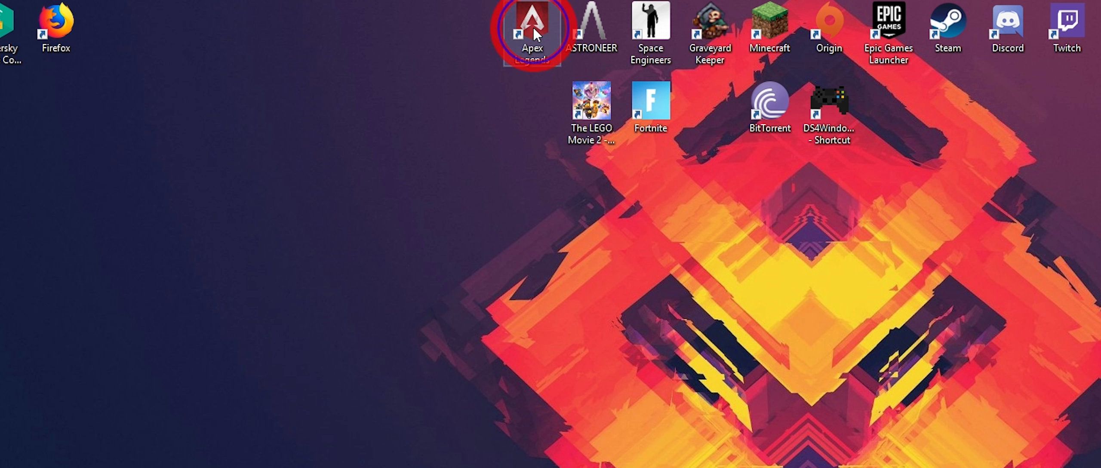
- Disable fullscreen optimizations in the compatibility properties of the Apex Legends desktop shortcut
right_click(535, 33)
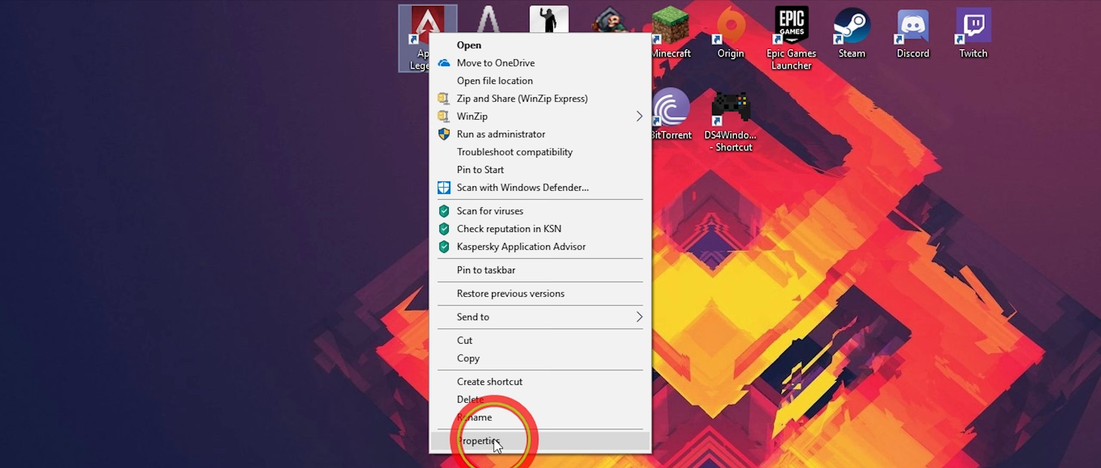
left_click(495, 441)
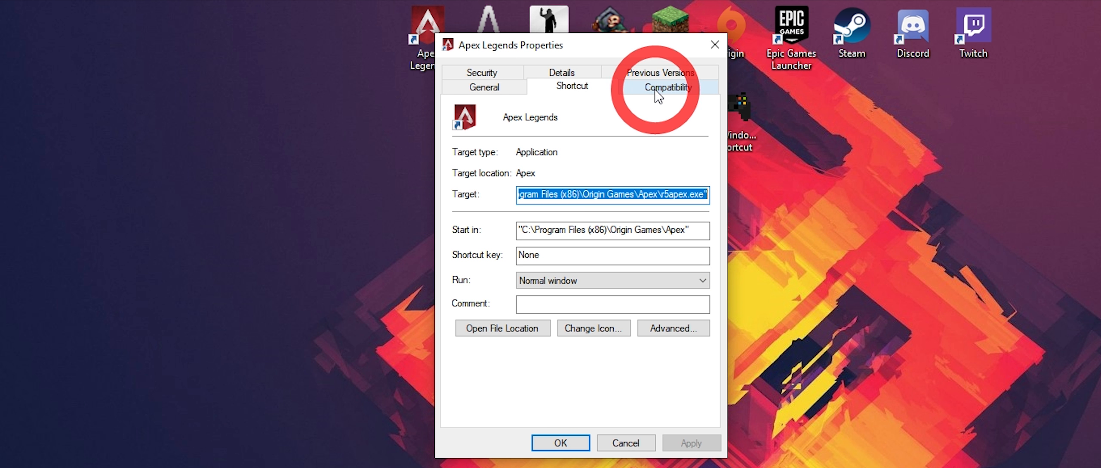
left_click(666, 88)
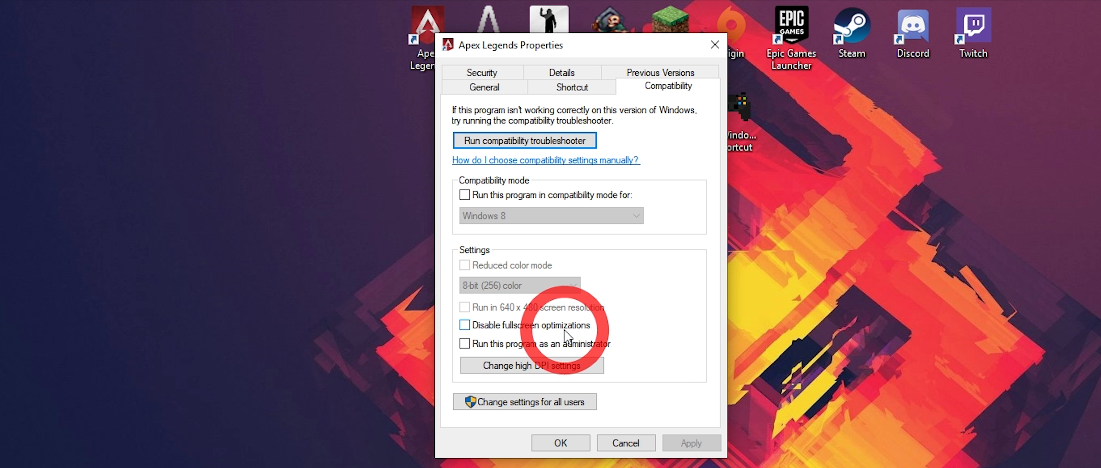
left_click(464, 328)
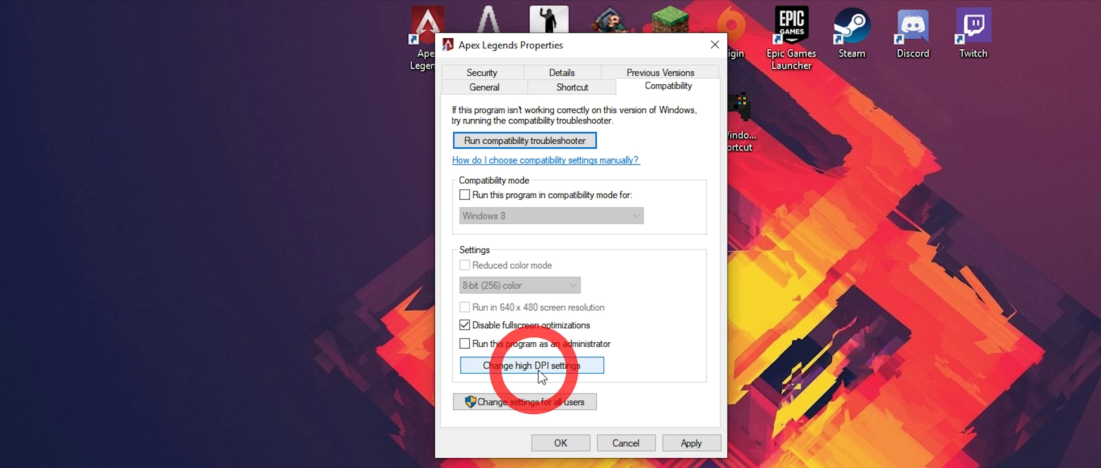
- Override the Apex Legends shortcut's high DPI scaling behavior with scaling performed by Application, apply the change and close the properties
left_click(500, 367)
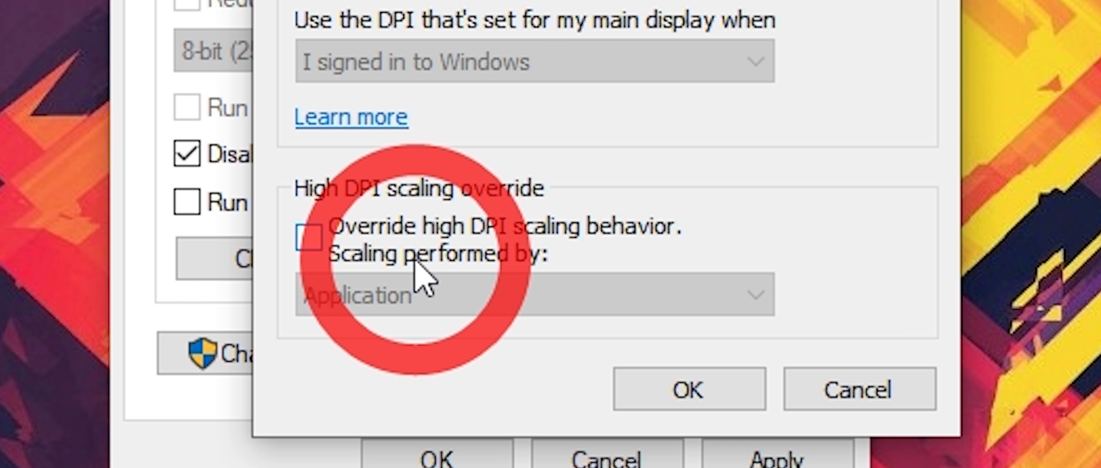
left_click(311, 242)
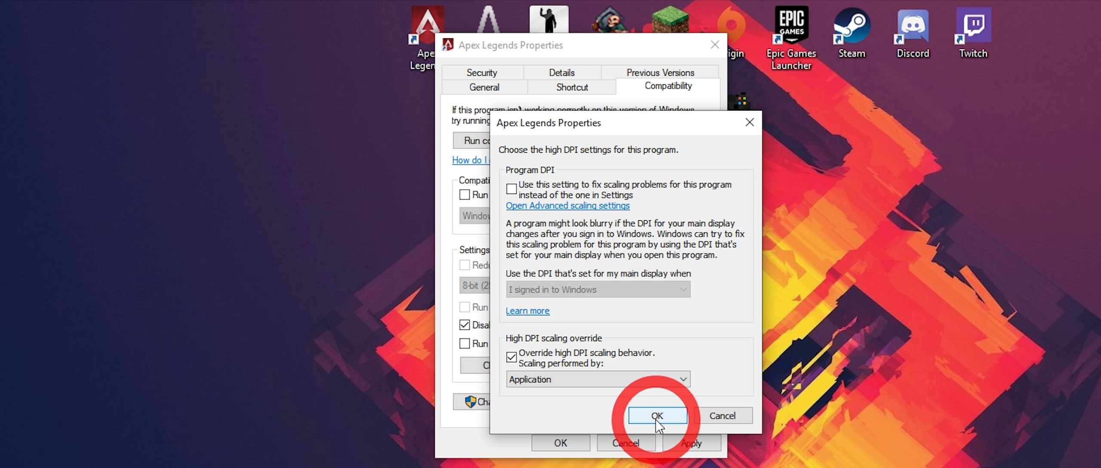
left_click(689, 389)
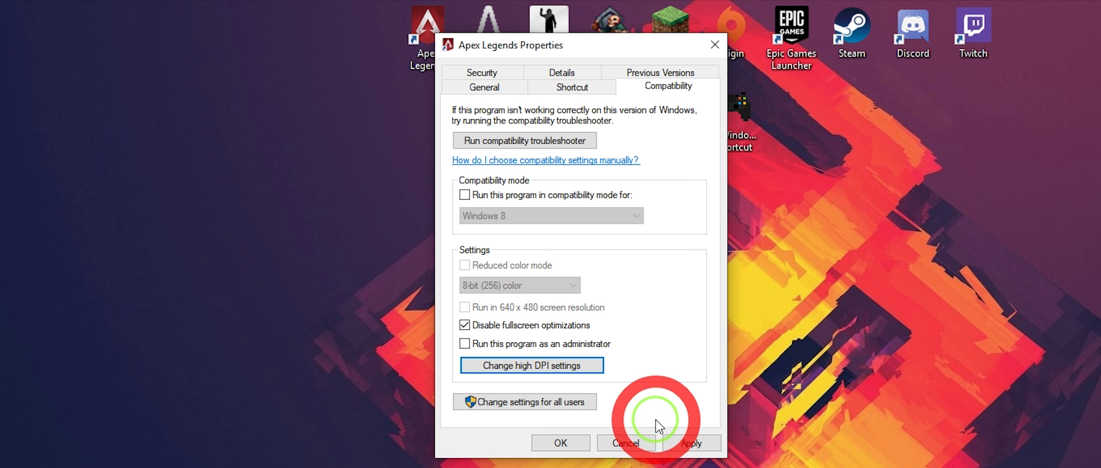
left_click(690, 443)
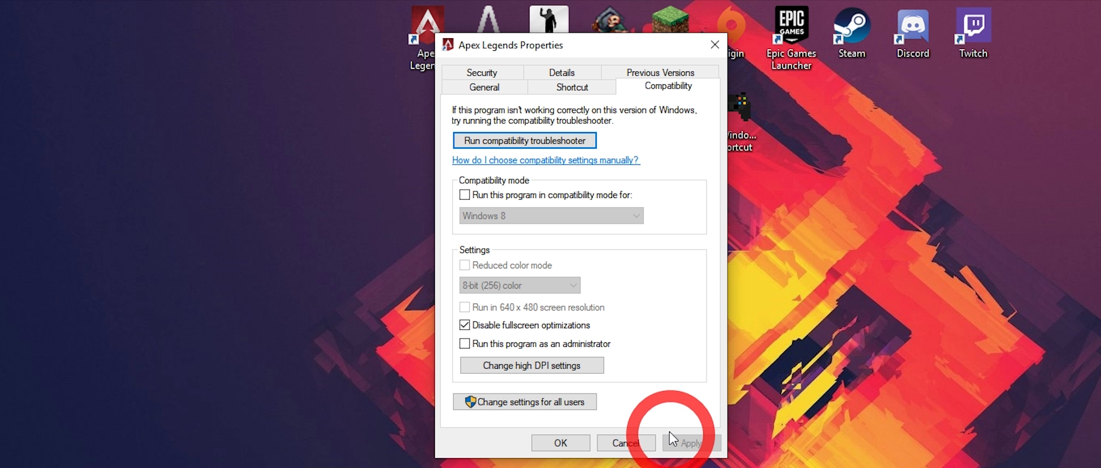
left_click(714, 45)
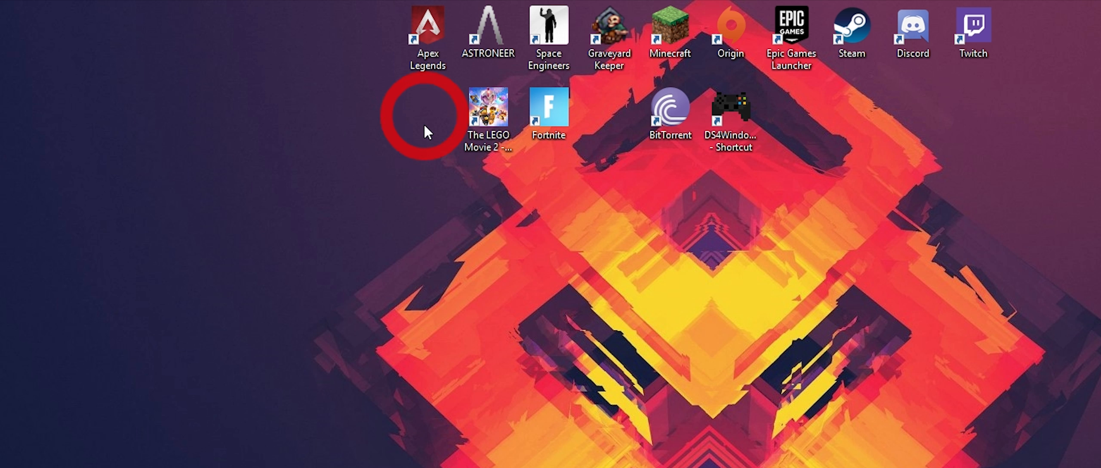
- Launch Apex Legends from the desktop and open the video settings in the game
double_click(427, 35)
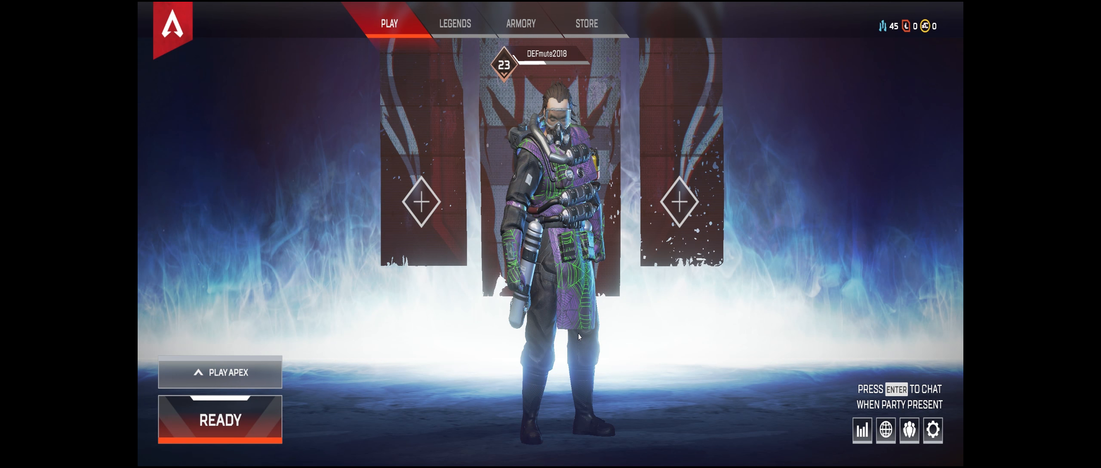
key("Escape")
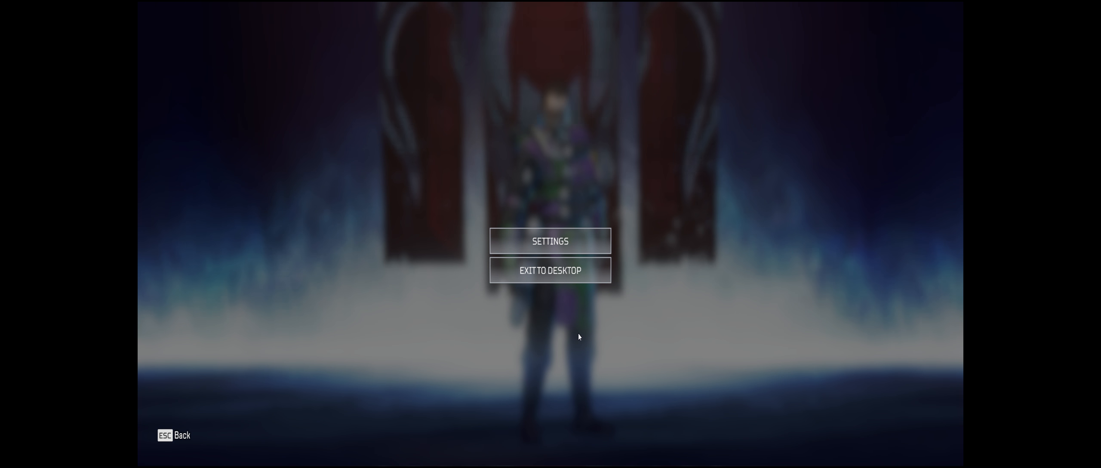
left_click(553, 242)
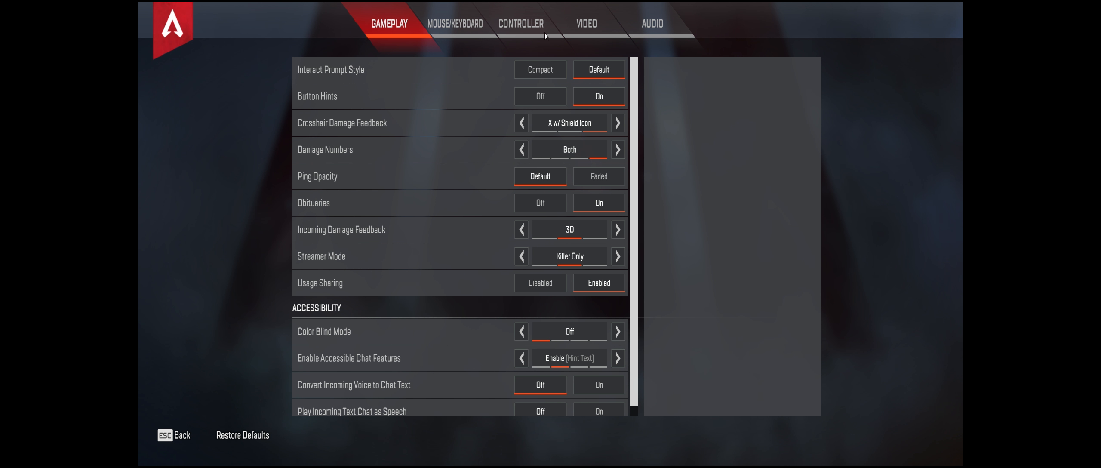
left_click(583, 33)
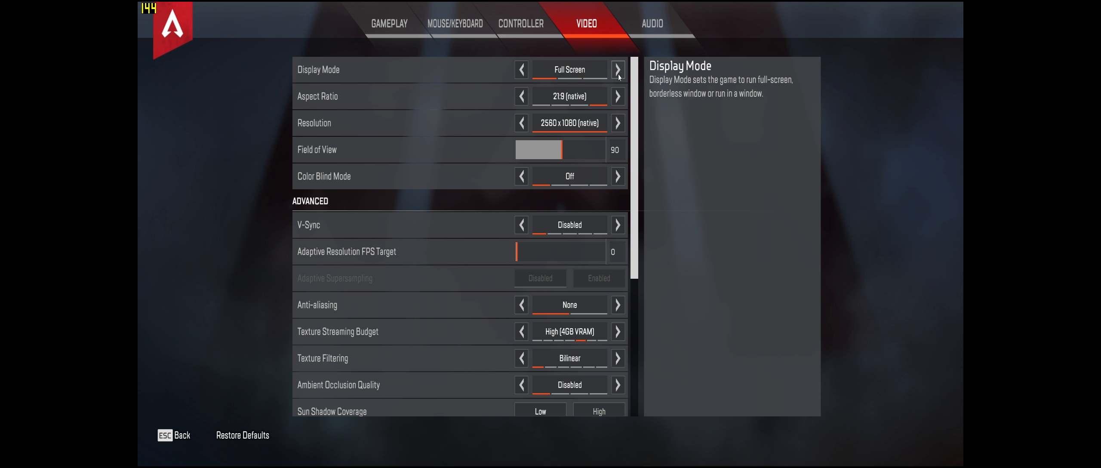
- Try the Borderless Window display mode and return the display mode to Full Screen
left_click(572, 76)
left_click(569, 76)
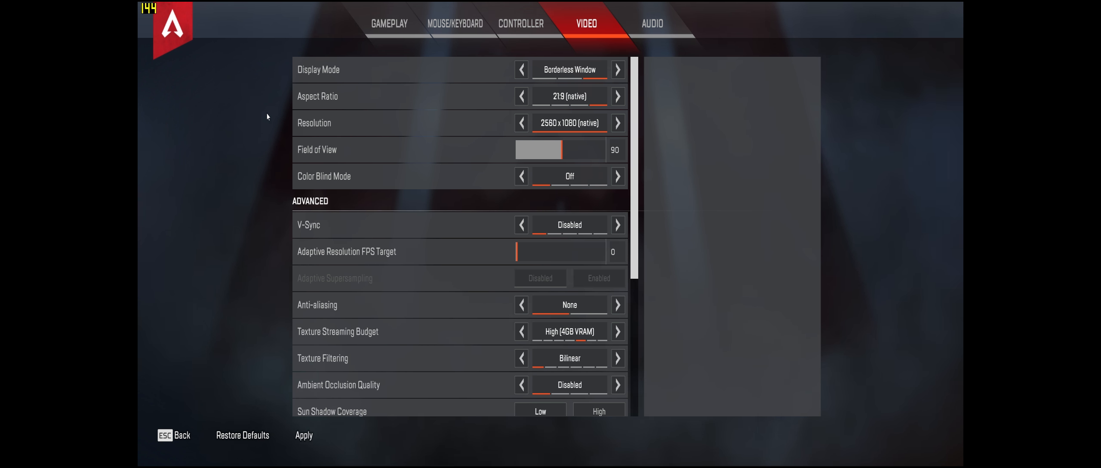
left_click(522, 71)
left_click(522, 71)
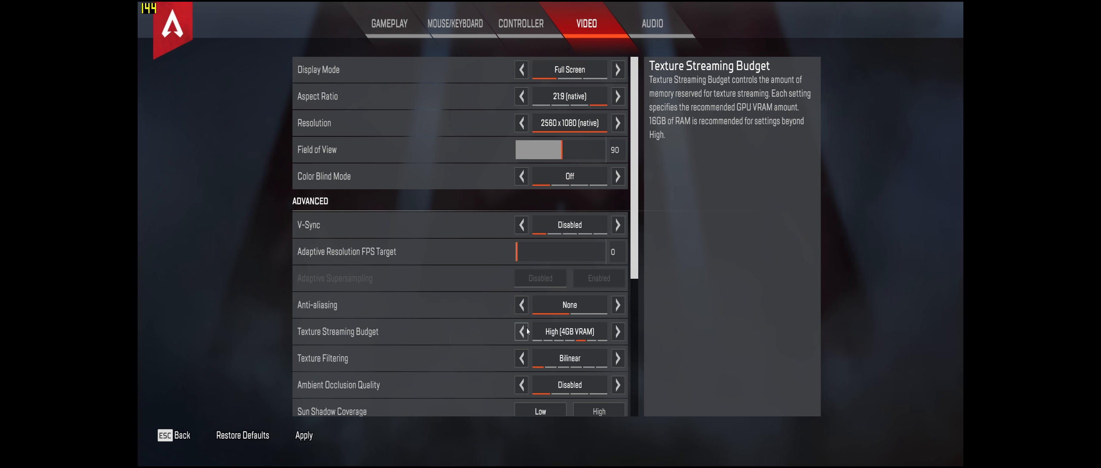
- Set the Texture Streaming Budget to Medium (3GB VRAM)
left_click(525, 335)
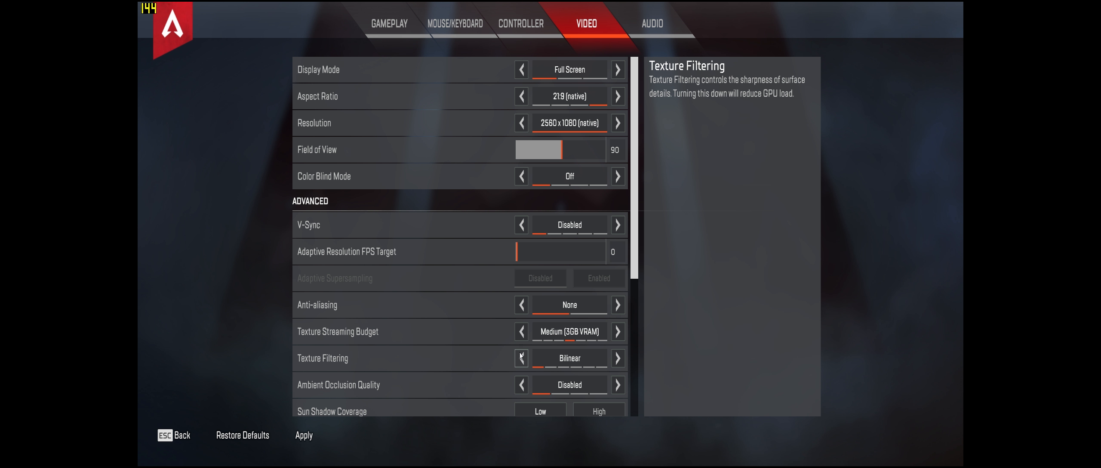
- Review the remaining advanced video settings from Texture Filtering through the shadow, lighting, Model Detail and Effects Detail options
scroll(480, 345, "down", 1)
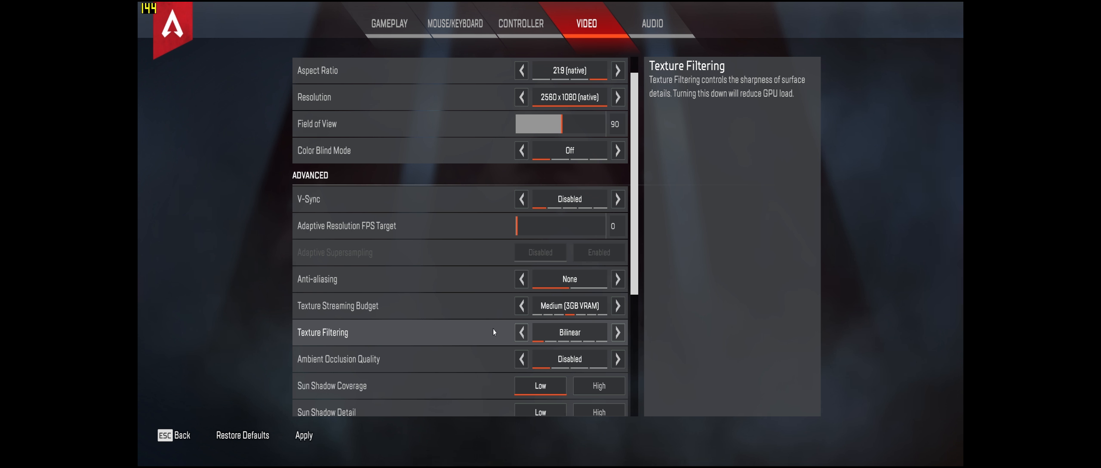
scroll(493, 332, "down", 1)
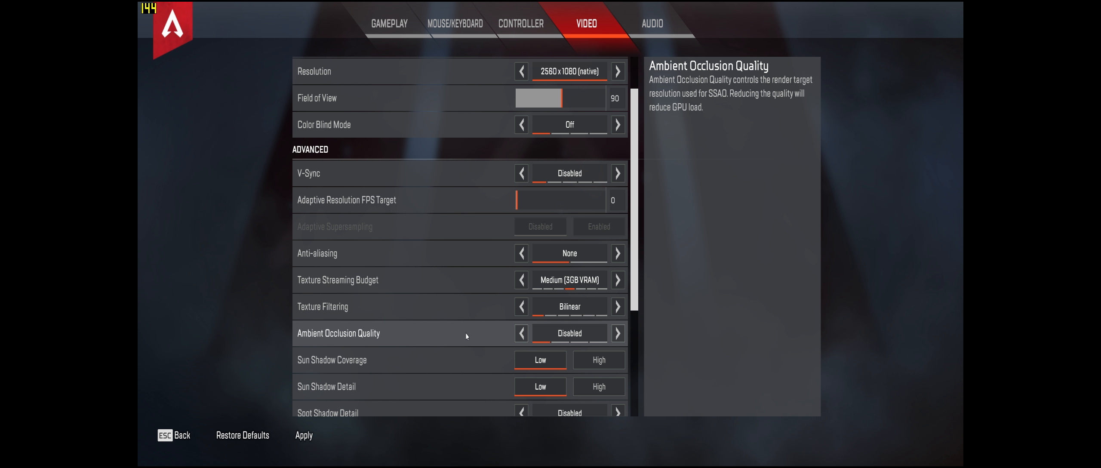
scroll(379, 334, "down", 1)
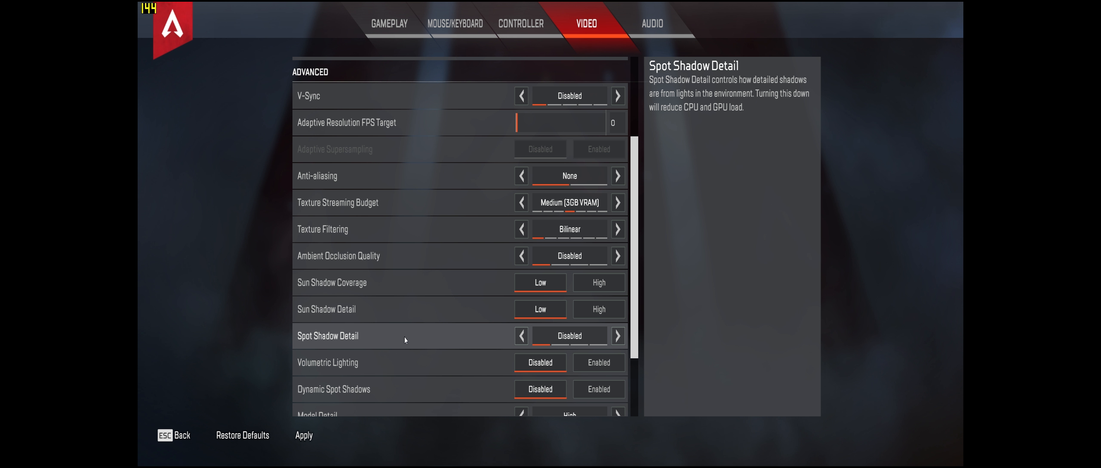
scroll(468, 342, "down", 1)
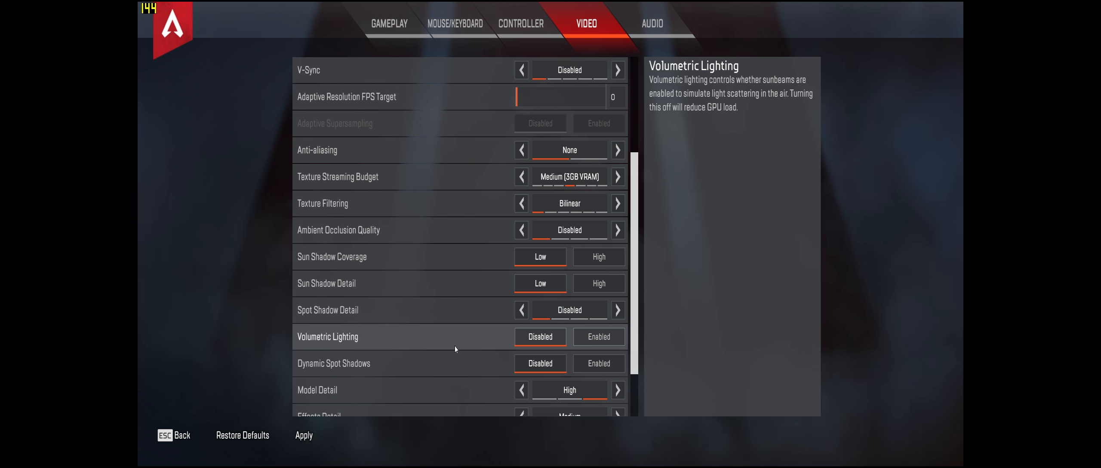
scroll(451, 346, "down", 1)
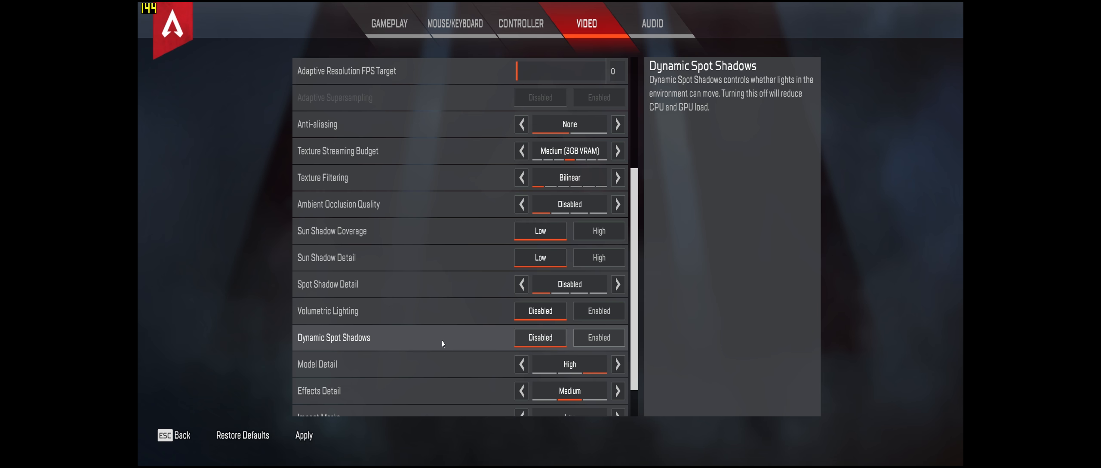
scroll(442, 343, "down", 1)
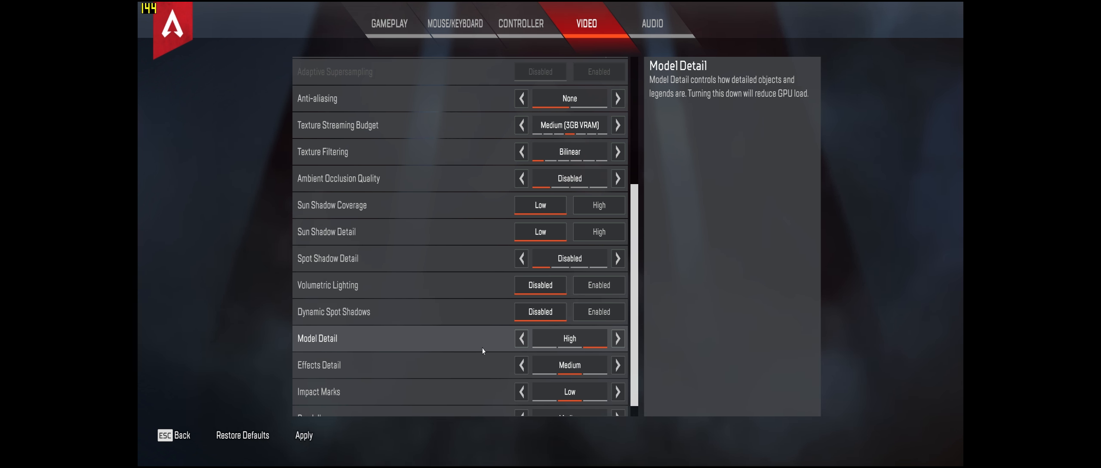
scroll(483, 351, "down", 1)
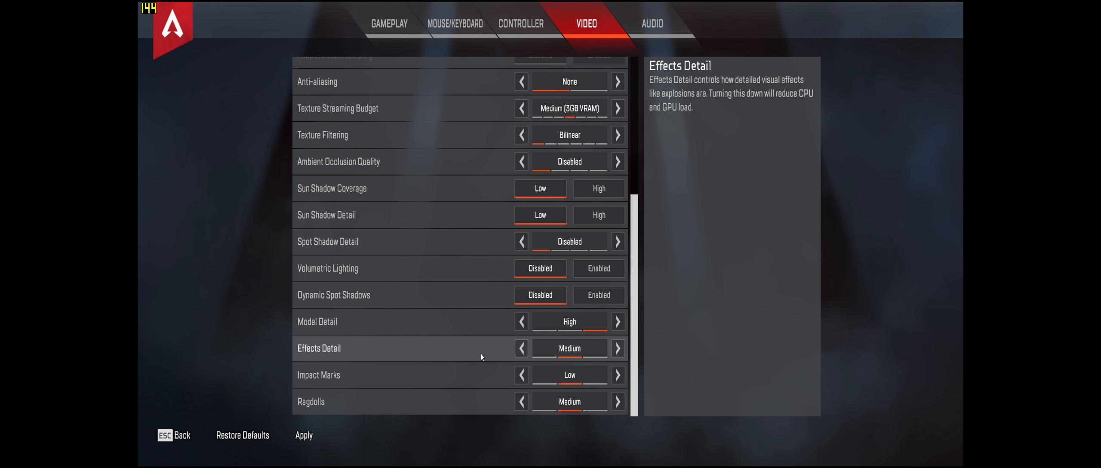